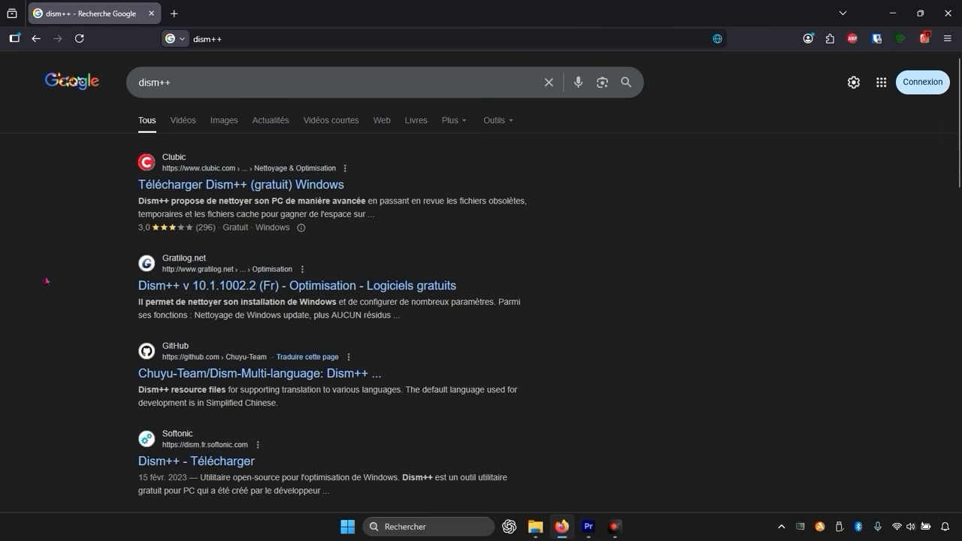
Download Dism++10.1.1002.1B.zip from the latest release of the Chuyu-Team/Dism-Multi-language repository on GitHub.
left_click(229, 371)
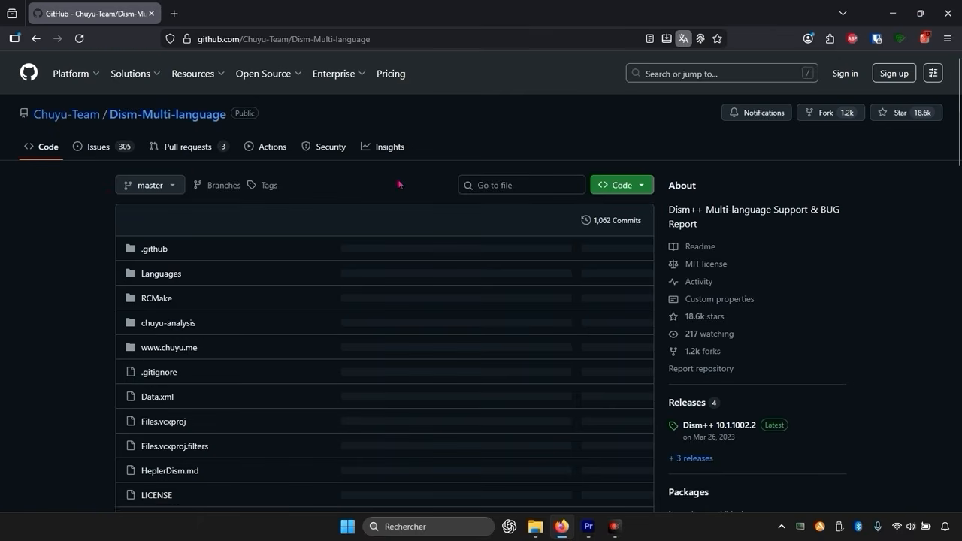
scroll(414, 185, "down", 1)
left_click(664, 181)
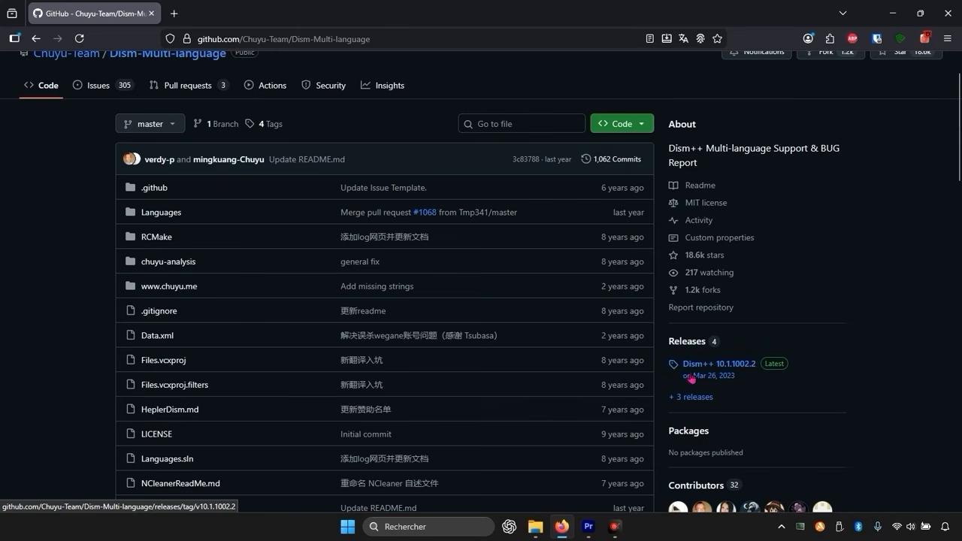
left_click(720, 376)
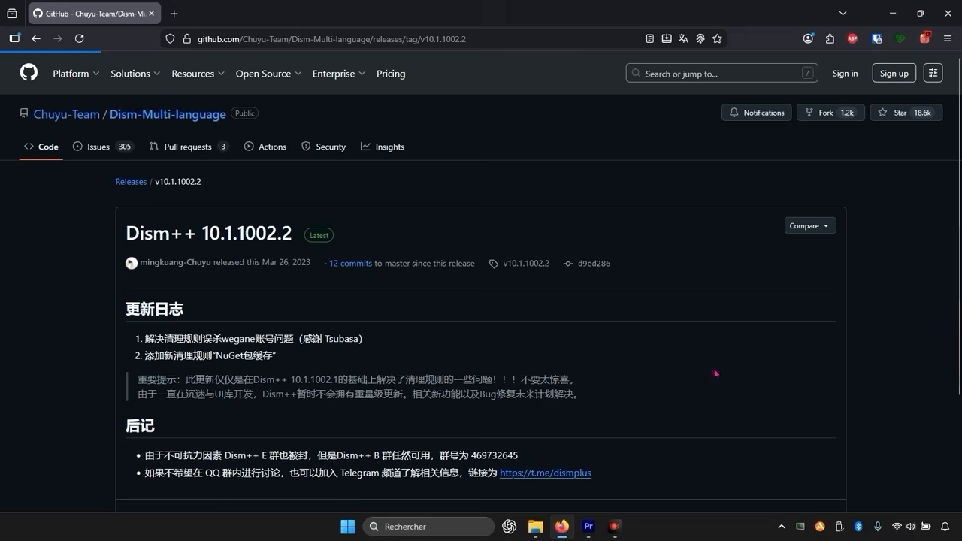
scroll(226, 248, "down", 3)
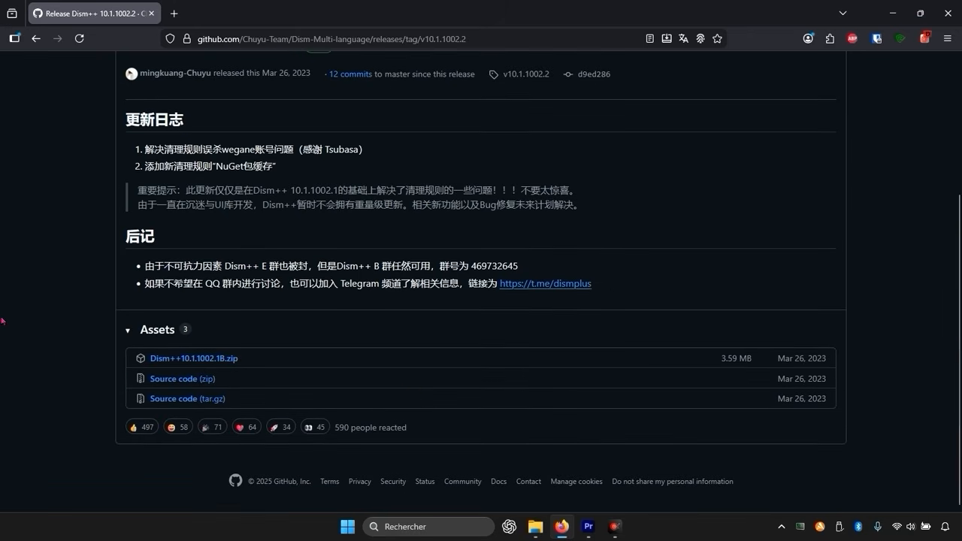
left_click(208, 359)
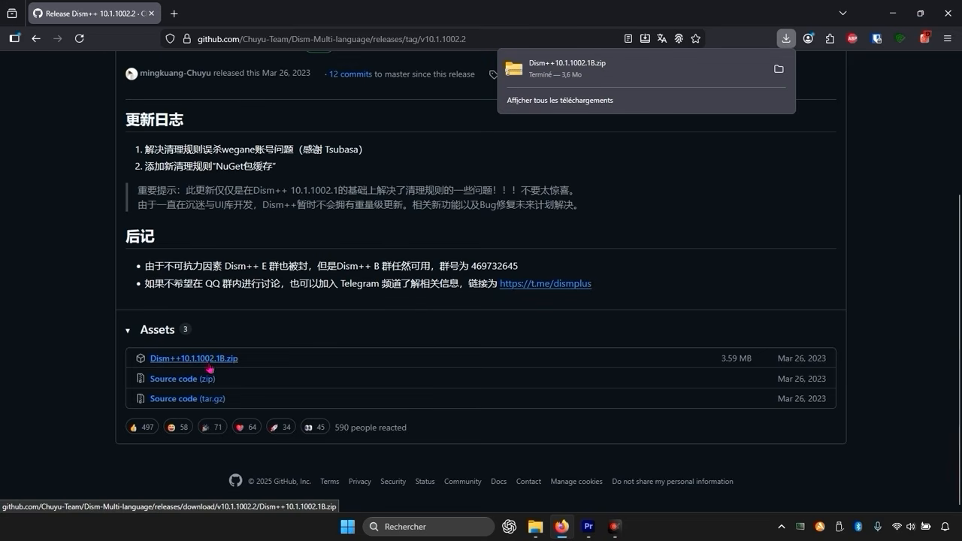
Open the downloaded archive from its folder and extract all its files to C:\Users\pc\Downloads\Dism++10.1.1002.1B.
left_click(780, 69)
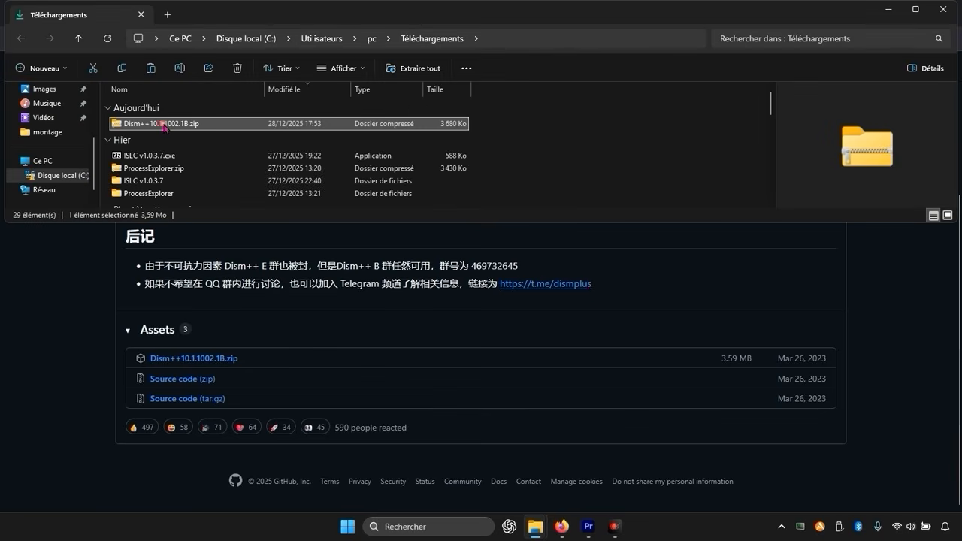
double_click(164, 124)
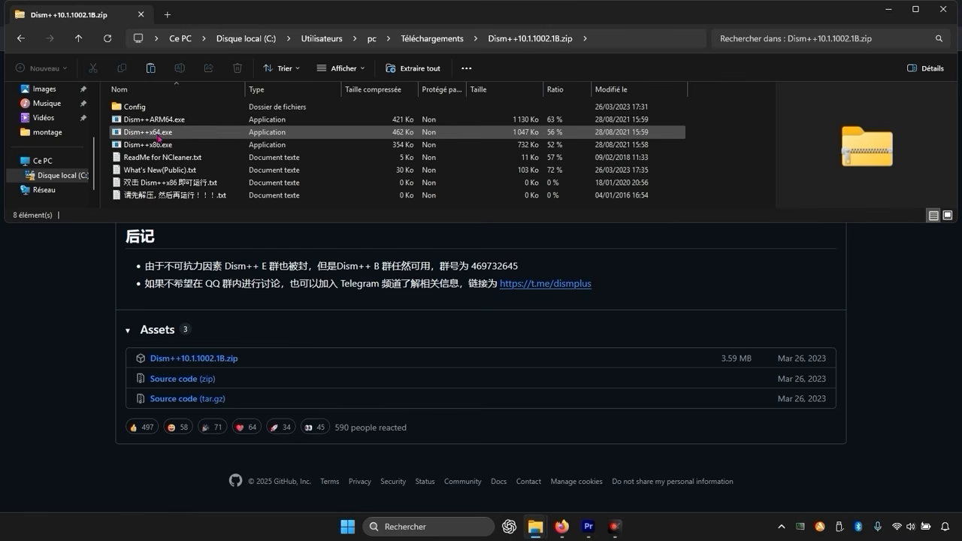
double_click(158, 134)
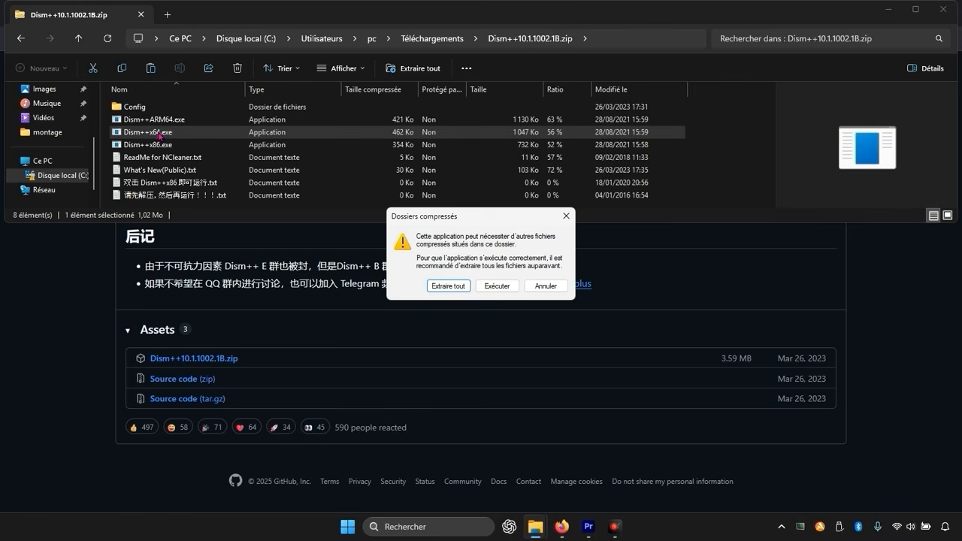
left_click(467, 286)
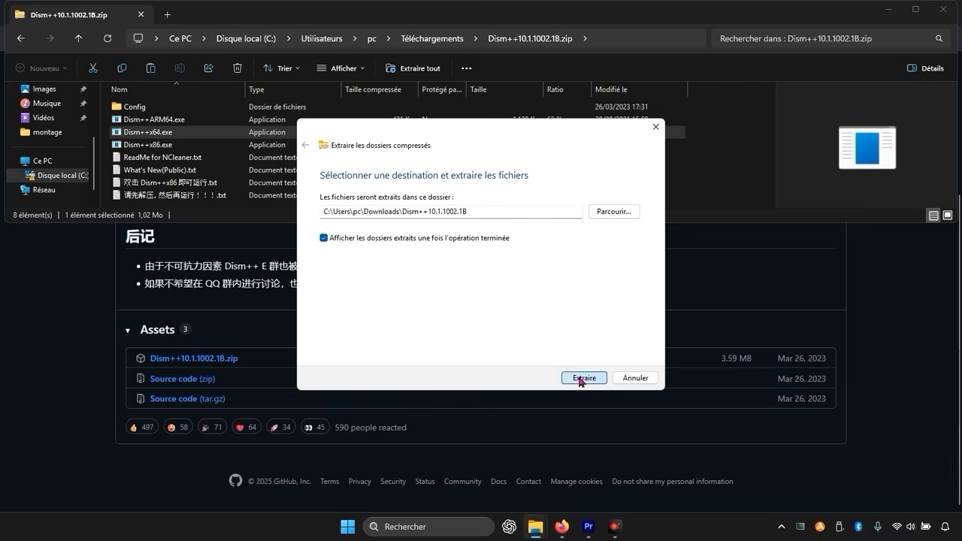
left_click(580, 378)
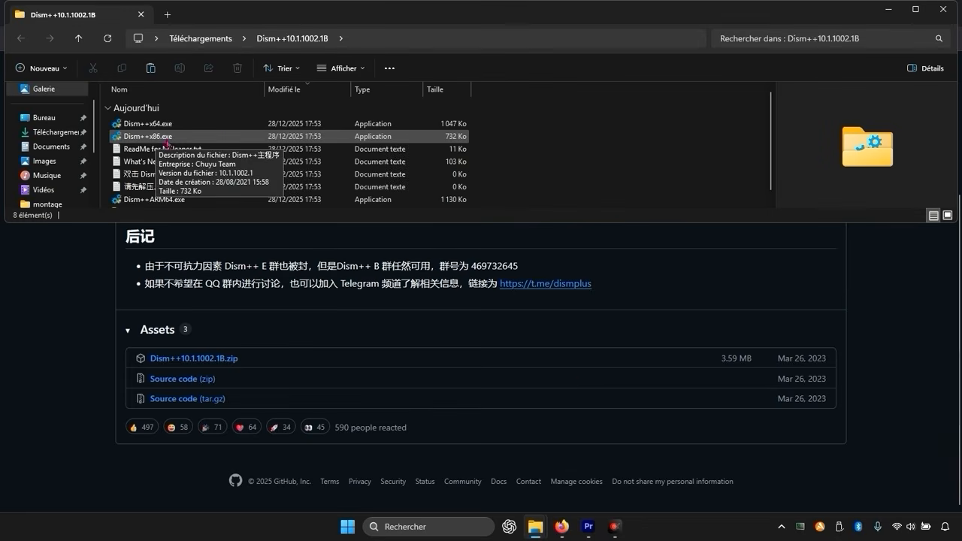
Launch Dism++x64.exe from the extracted folder and close the file explorer and browser windows behind it.
left_click(162, 126)
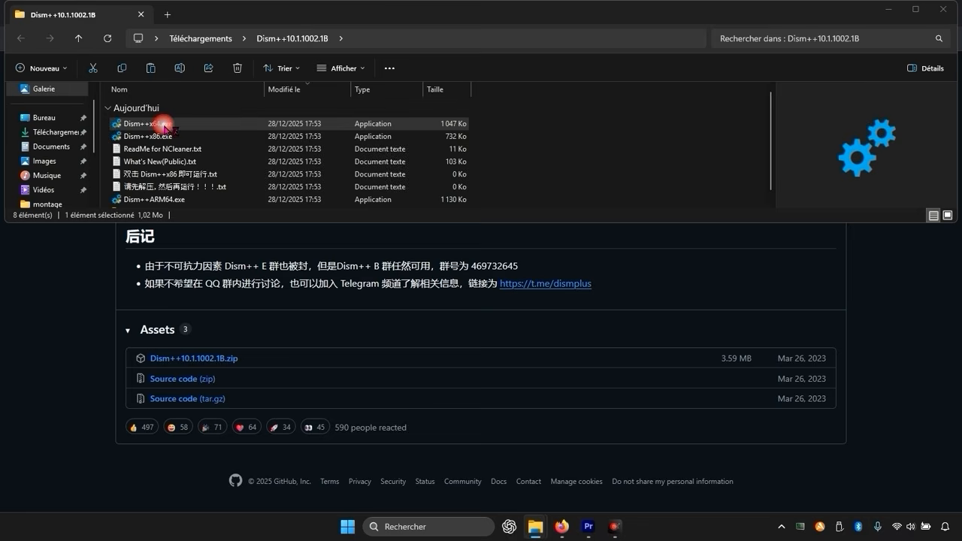
double_click(170, 124)
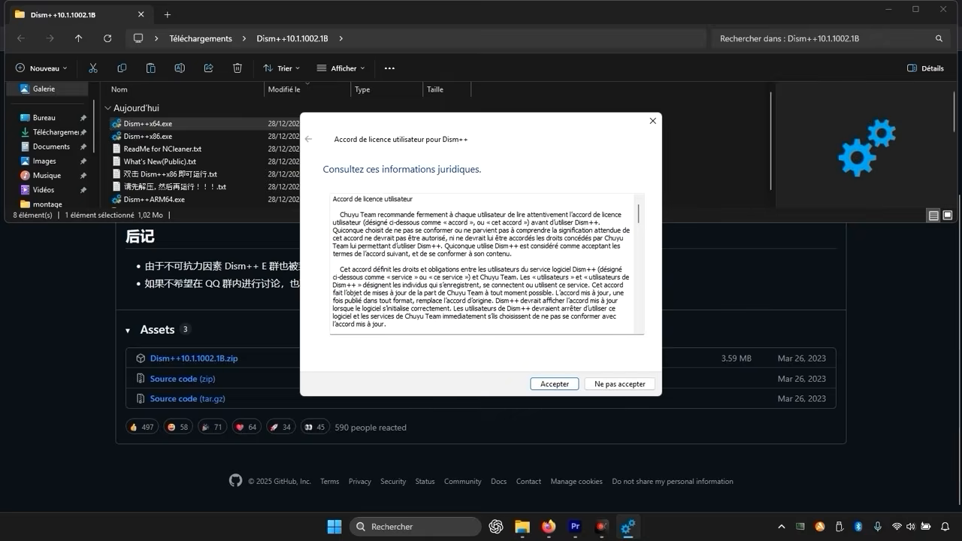
left_click(946, 13)
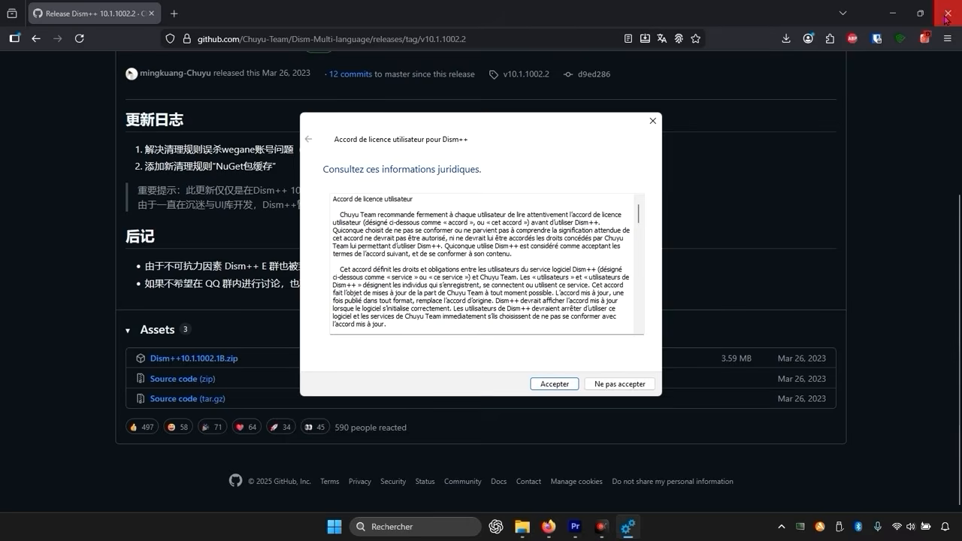
left_click(947, 18)
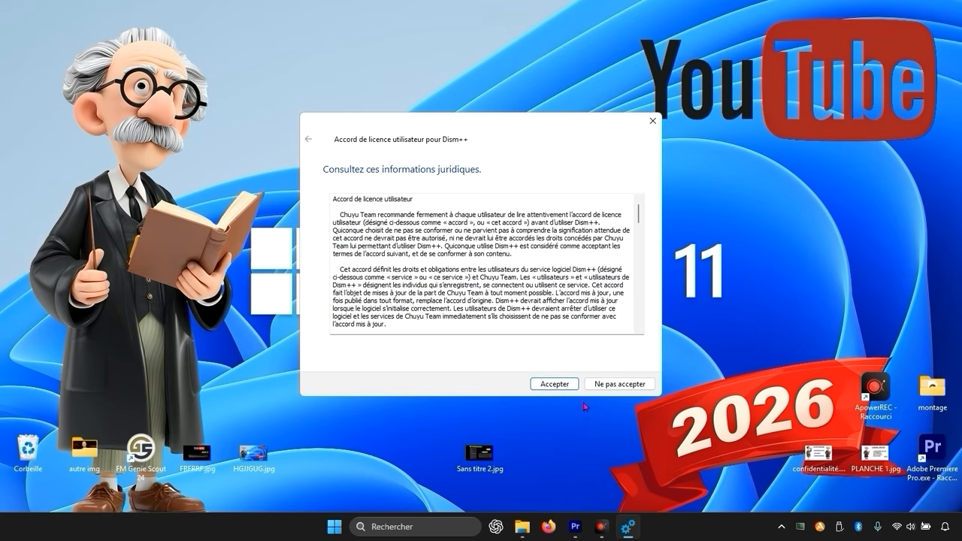
Read through and accept the Dism++ user licence agreement, and maximize the program's main window.
scroll(564, 298, "down", 5)
scroll(564, 298, "down", 3)
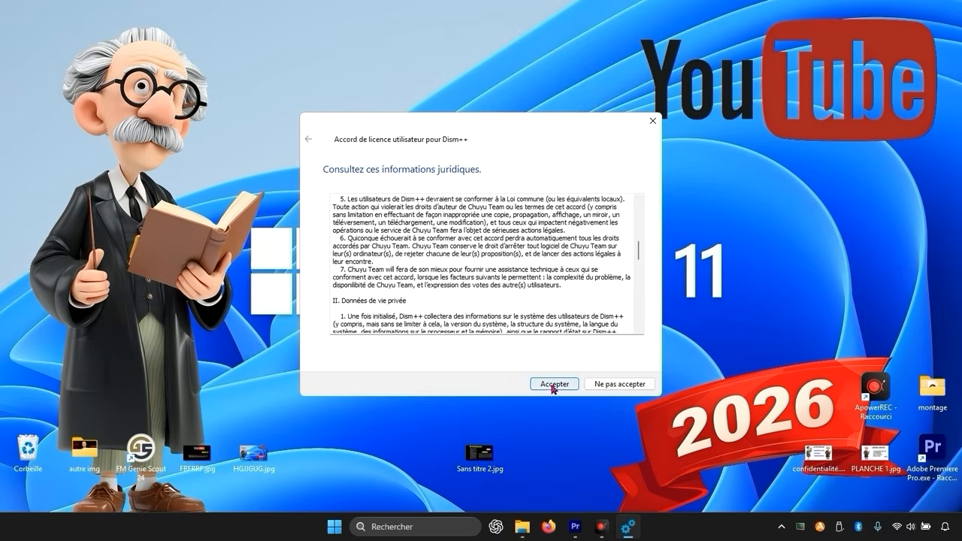
left_click(554, 384)
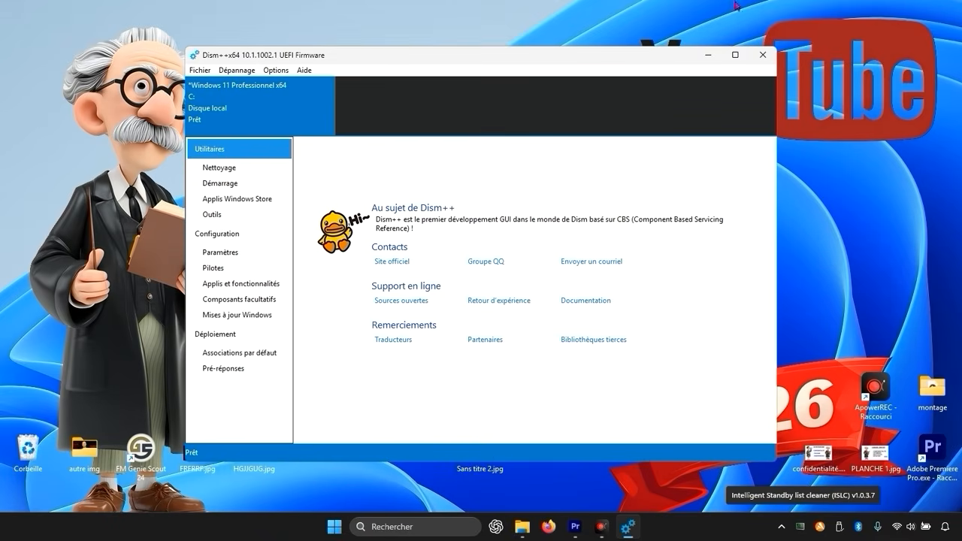
left_click(735, 55)
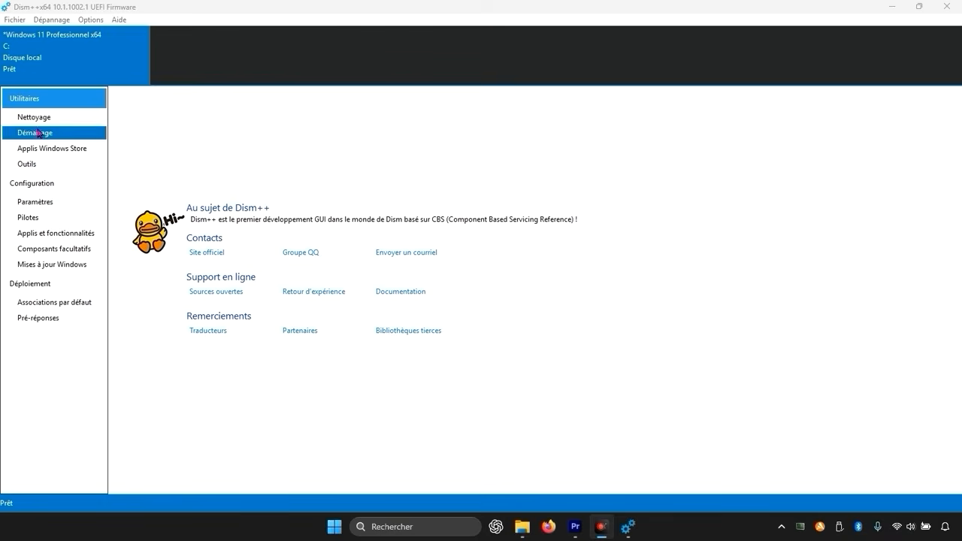
Open the Nettoyage utility and look through its categories of obsolete, system, cache, application and temporary files.
left_click(52, 166)
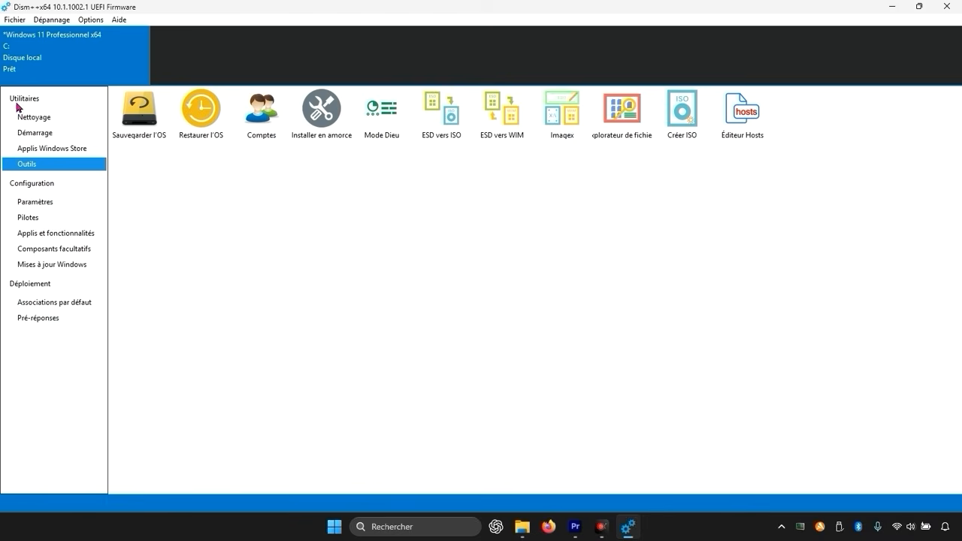
left_click(53, 120)
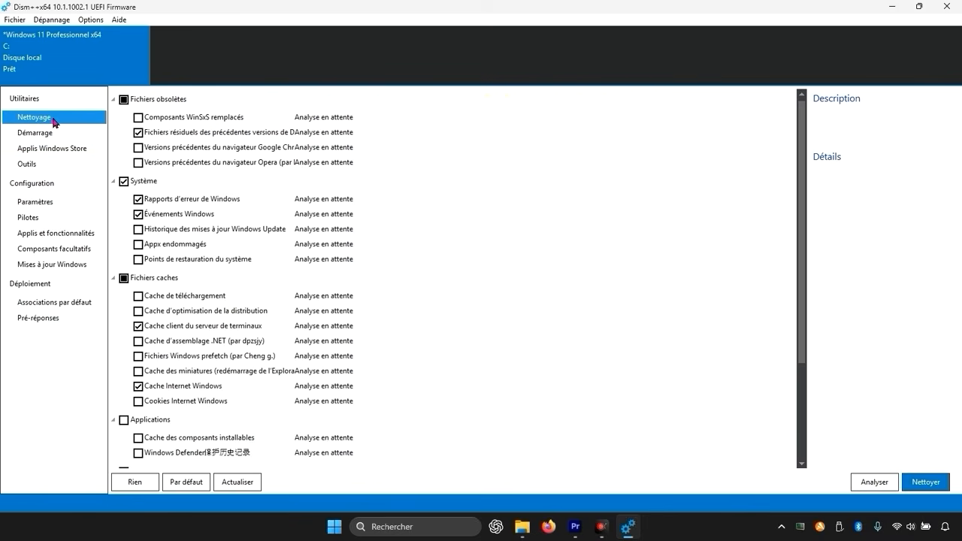
left_click(241, 216)
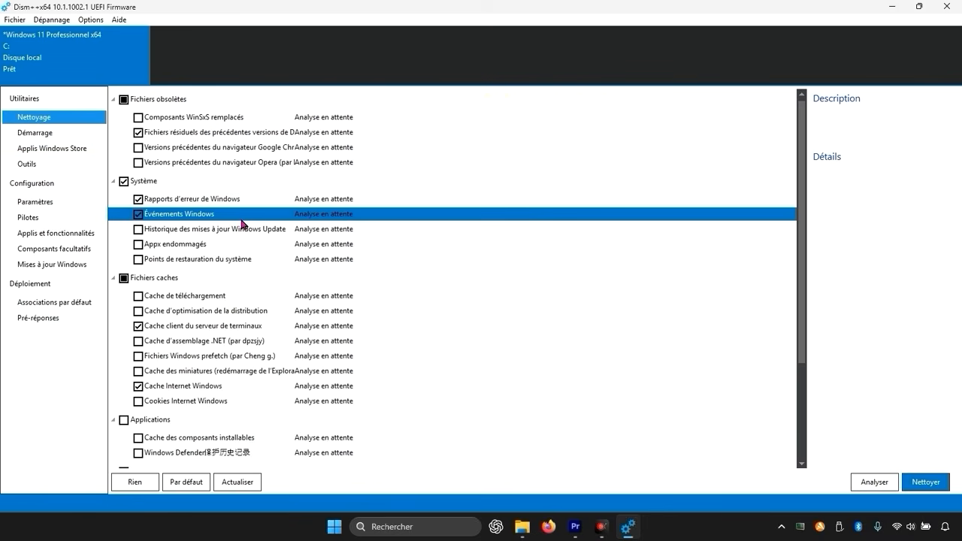
scroll(241, 224, "down", 3)
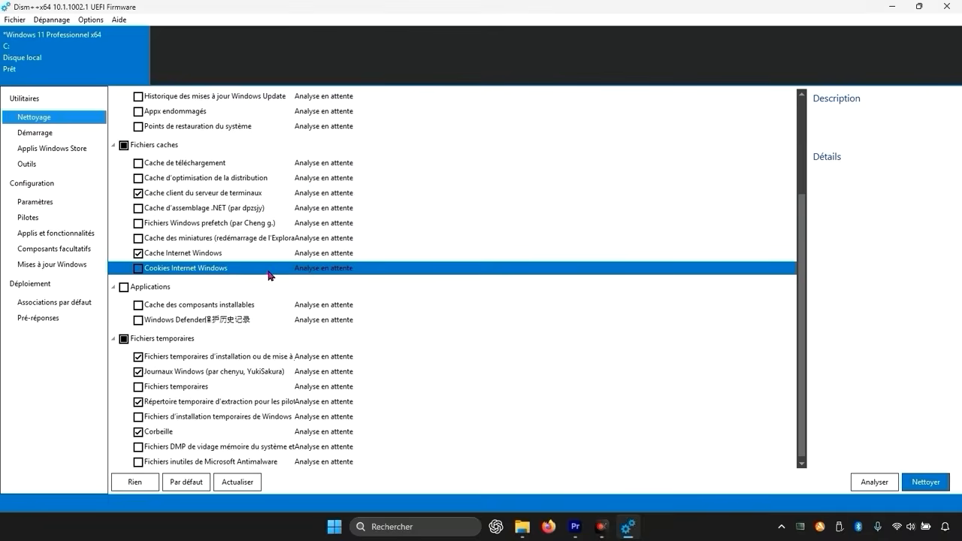
left_click(602, 527)
left_click(602, 531)
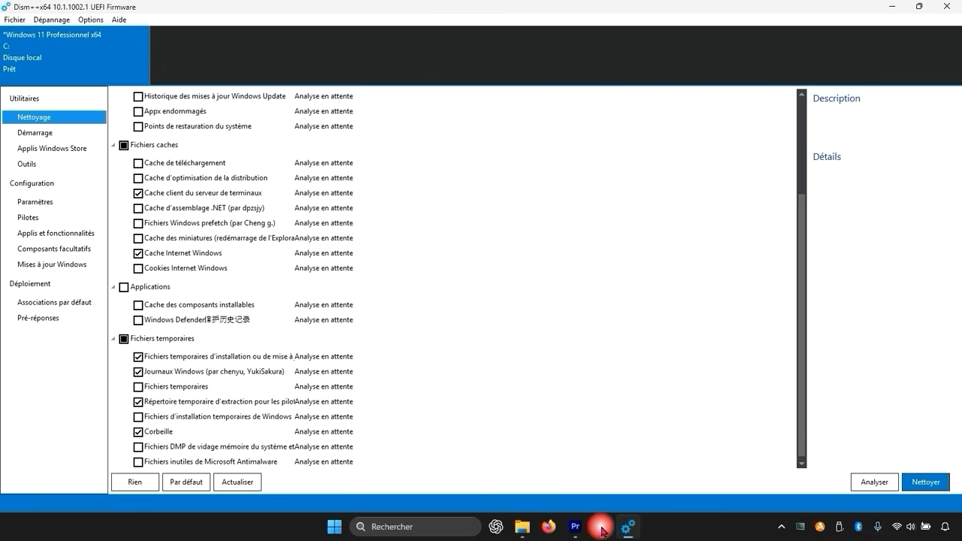
left_click(309, 340)
scroll(306, 331, "up", 3)
left_click(304, 322)
scroll(303, 322, "up", 1)
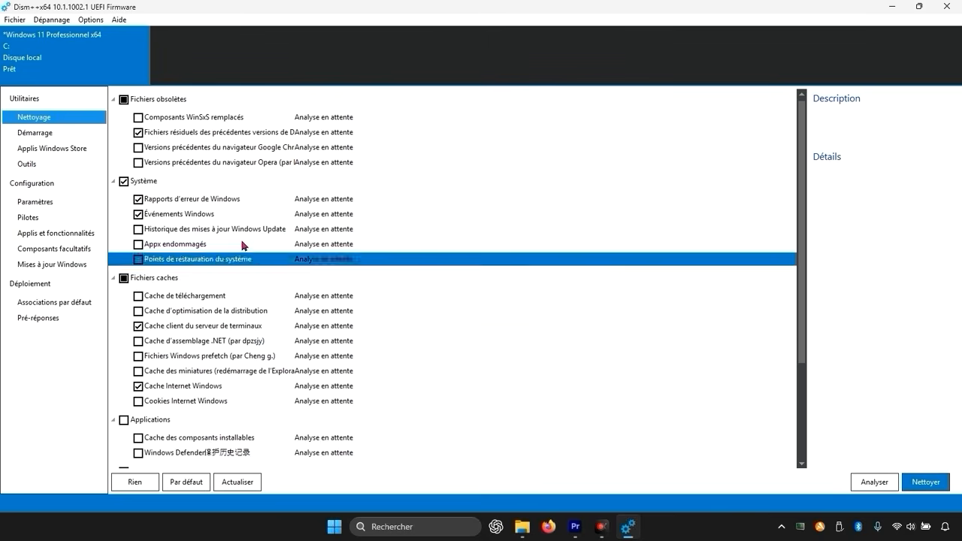
Exclude Cache Internet Windows from the items to clean under Fichiers caches.
left_click(157, 134)
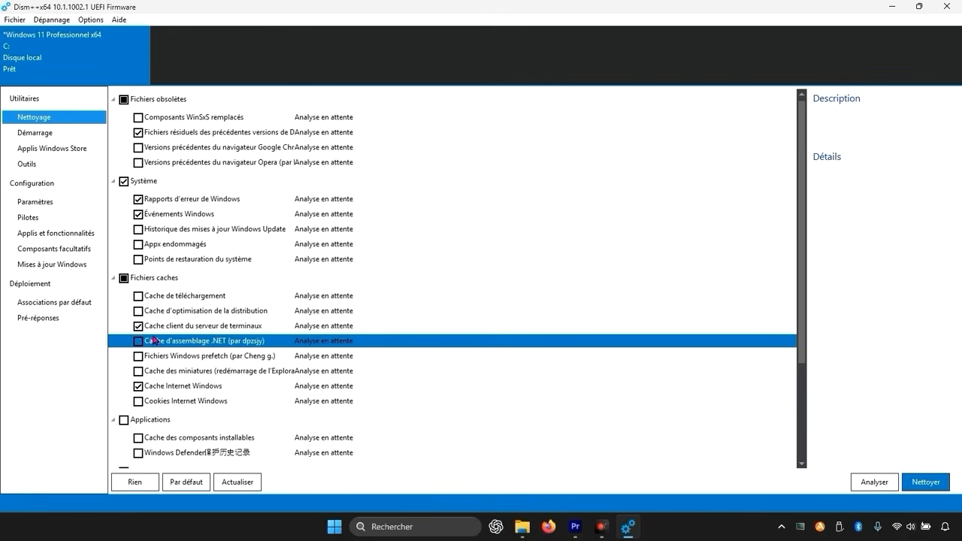
scroll(265, 338, "down", 1)
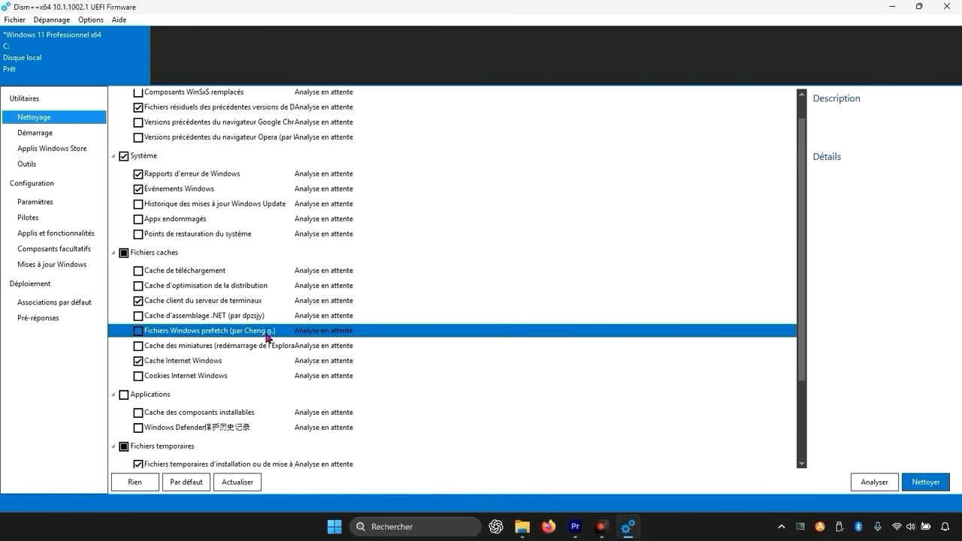
left_click(138, 362)
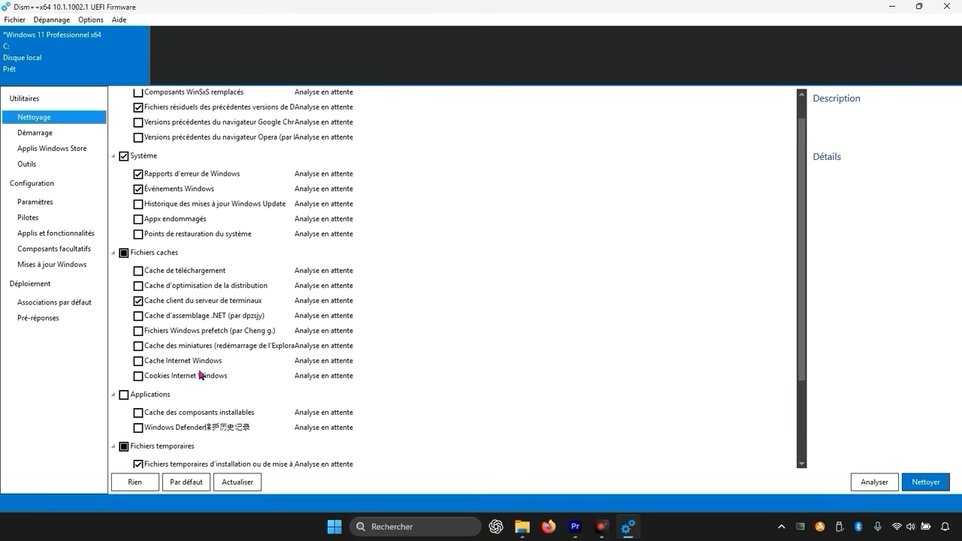
Check the remaining selected items down to Fichiers temporaires and run the analysis of the cleaning list.
scroll(201, 376, "down", 2)
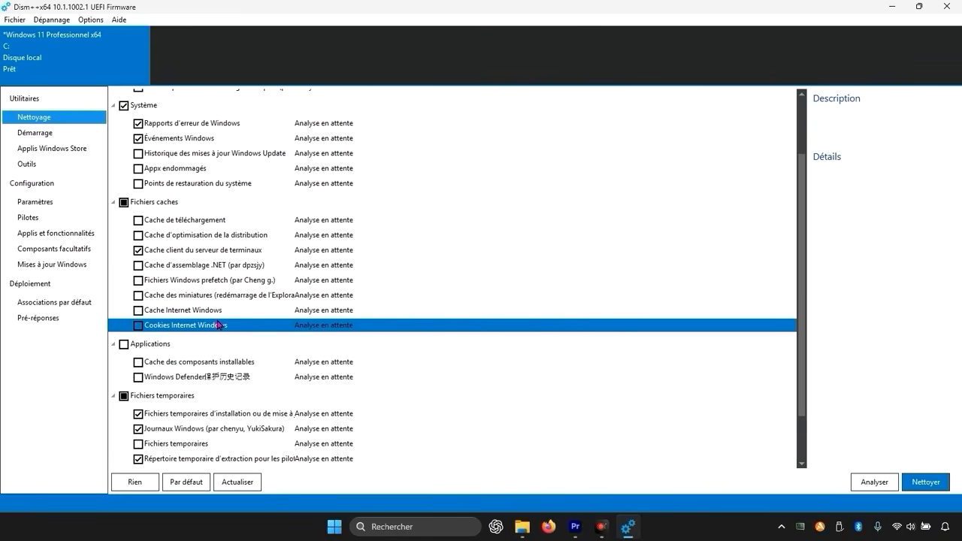
scroll(220, 335, "down", 1)
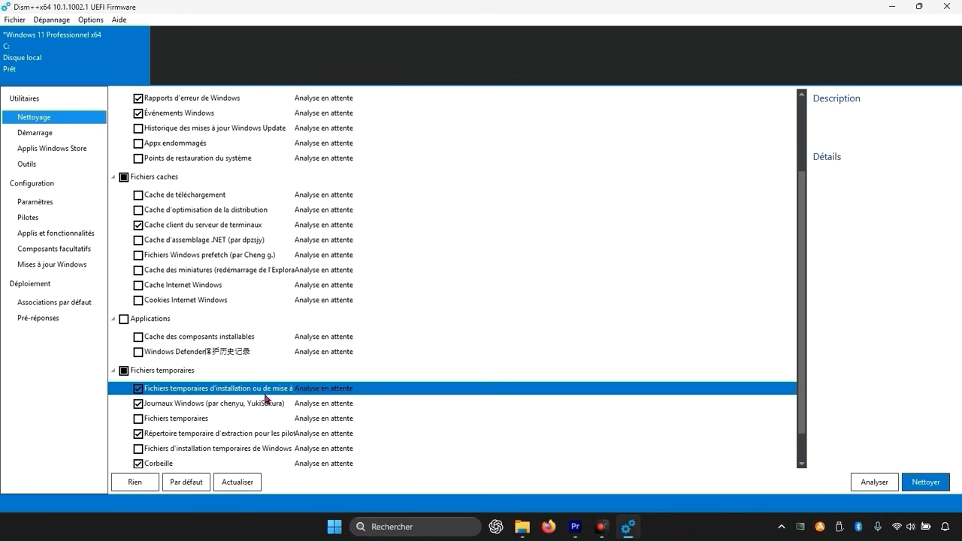
scroll(190, 418, "down", 1)
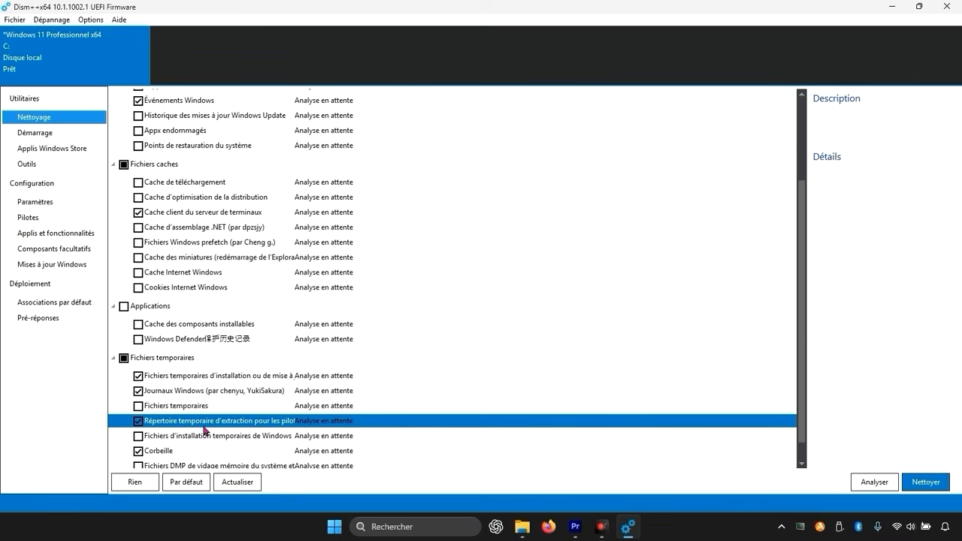
scroll(283, 430, "down", 1)
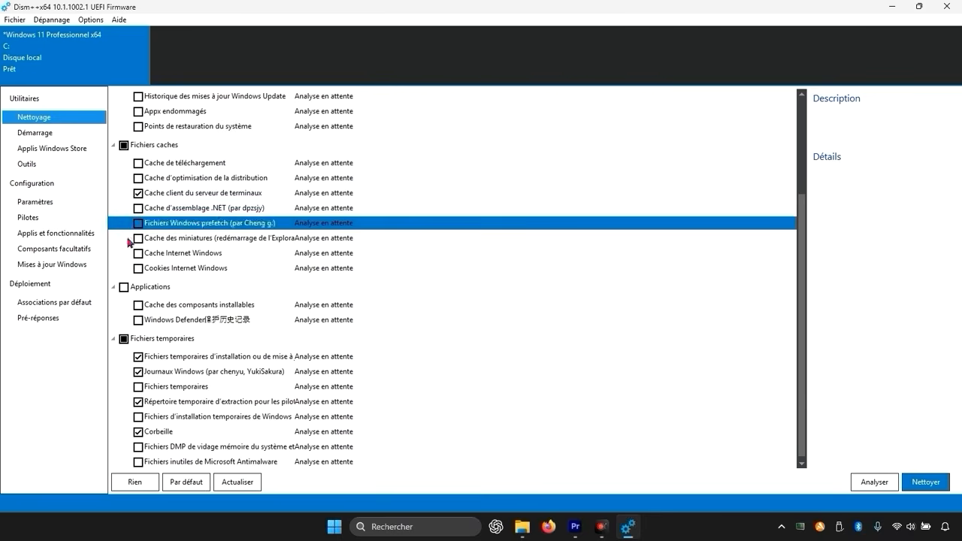
left_click(889, 489)
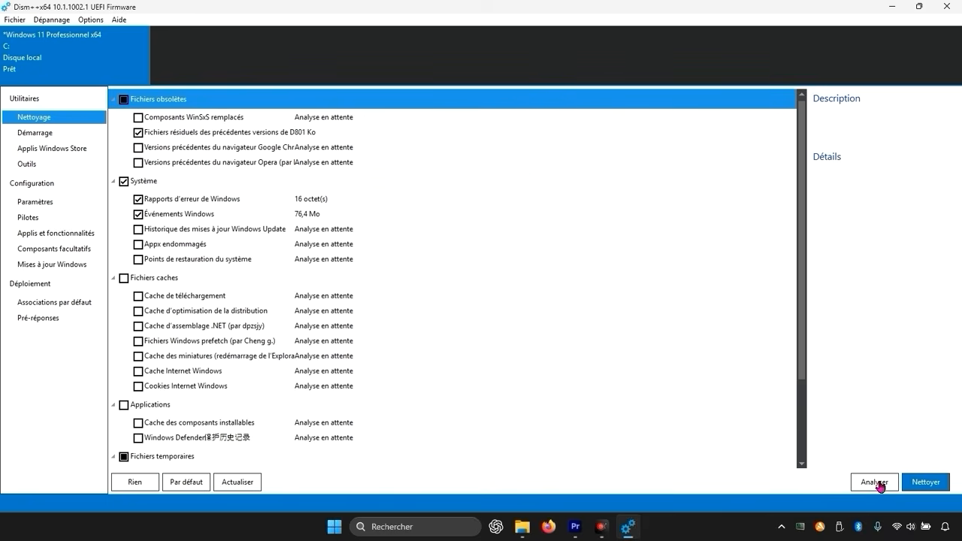
Review the analysed items down to Fichiers temporaires, clean the selected files with permanent deletion, and check the remaining list.
scroll(399, 351, "down", 5)
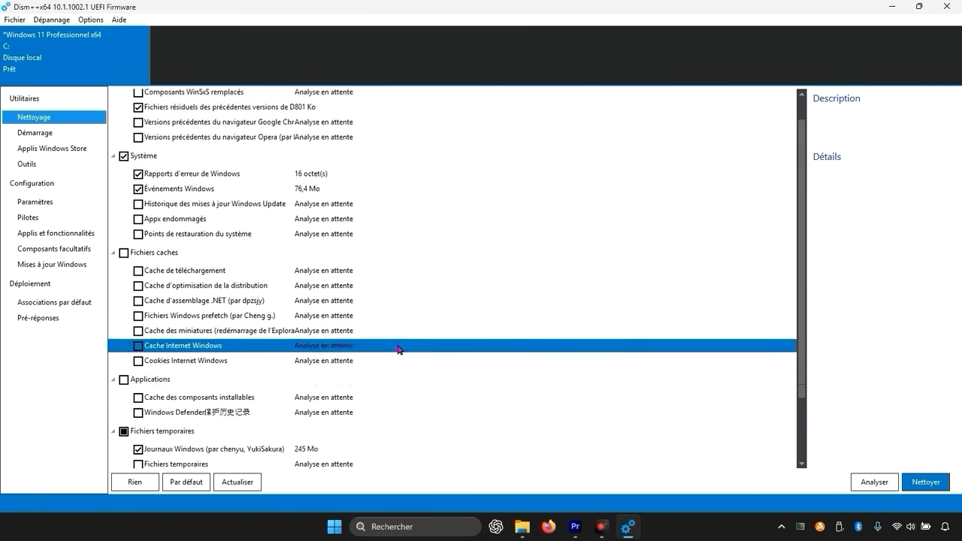
scroll(398, 351, "down", 3)
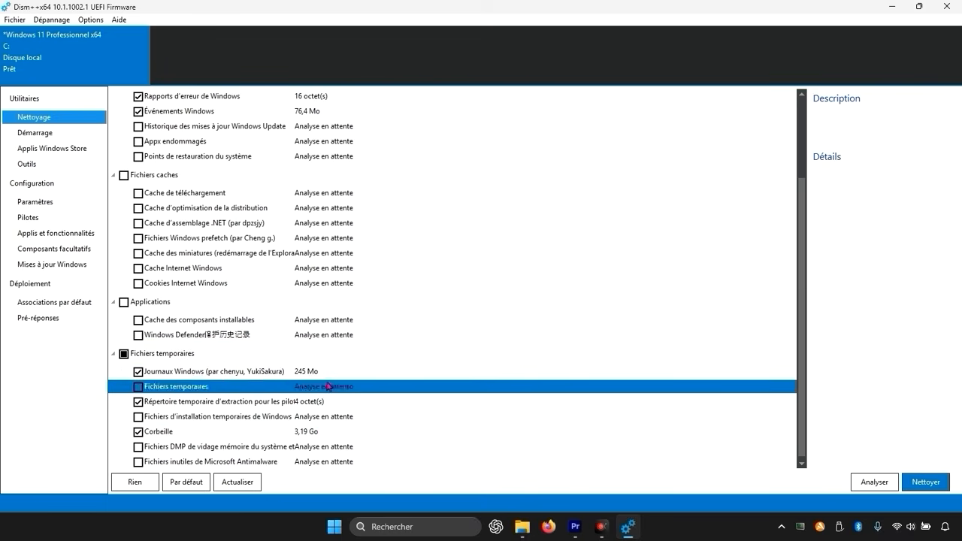
scroll(266, 338, "up", 8)
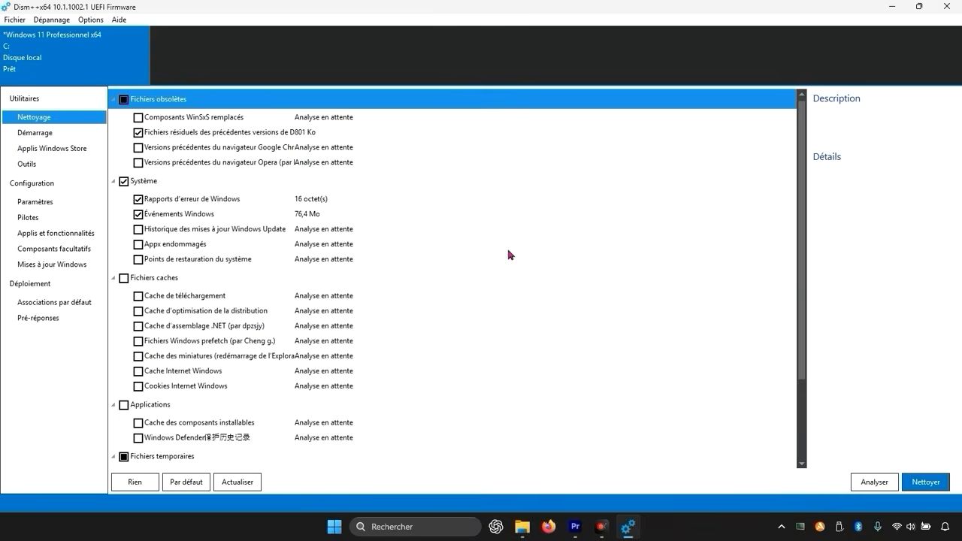
left_click(935, 484)
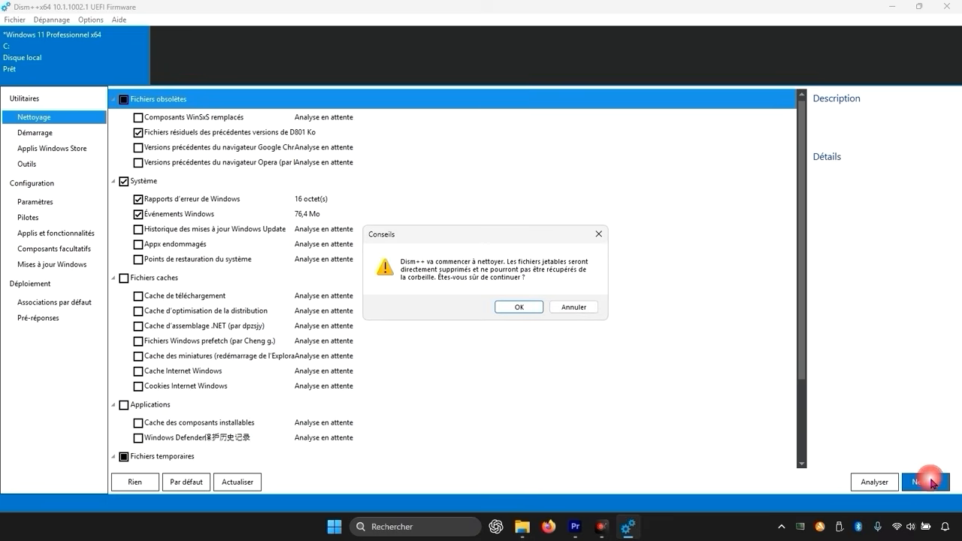
left_click(514, 308)
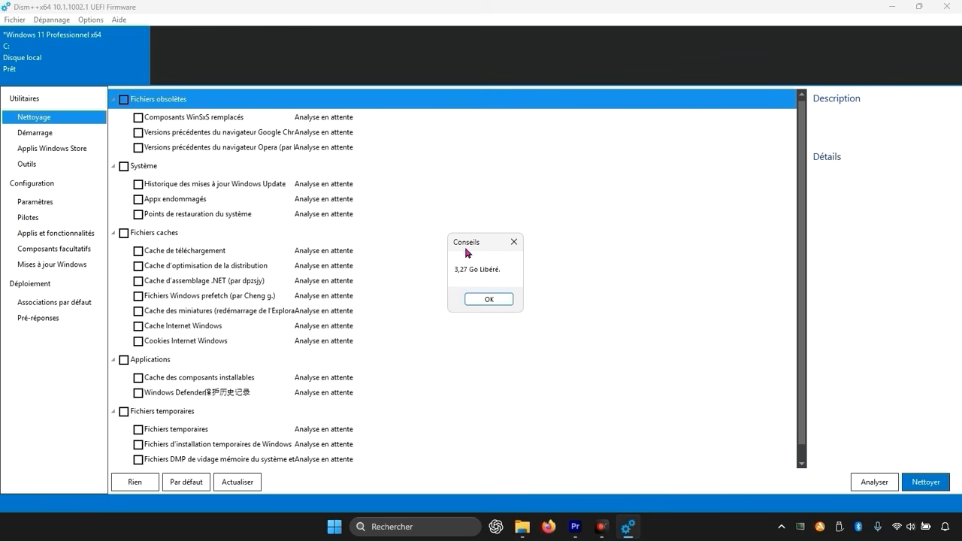
left_click(489, 299)
scroll(298, 281, "down", 1)
scroll(260, 366, "up", 1)
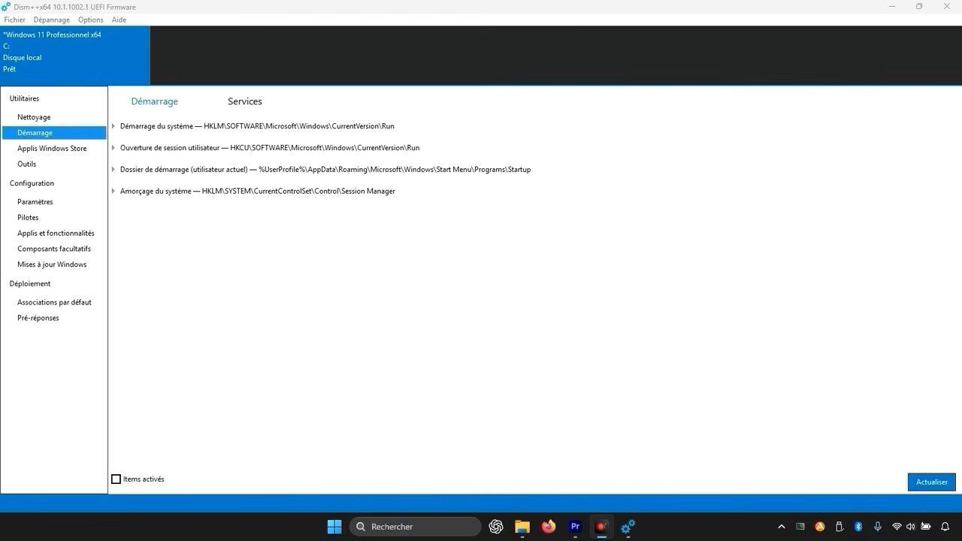
Look through the user's Appx packages under Applis Windows Store and the neighbouring Outils section.
left_click(45, 147)
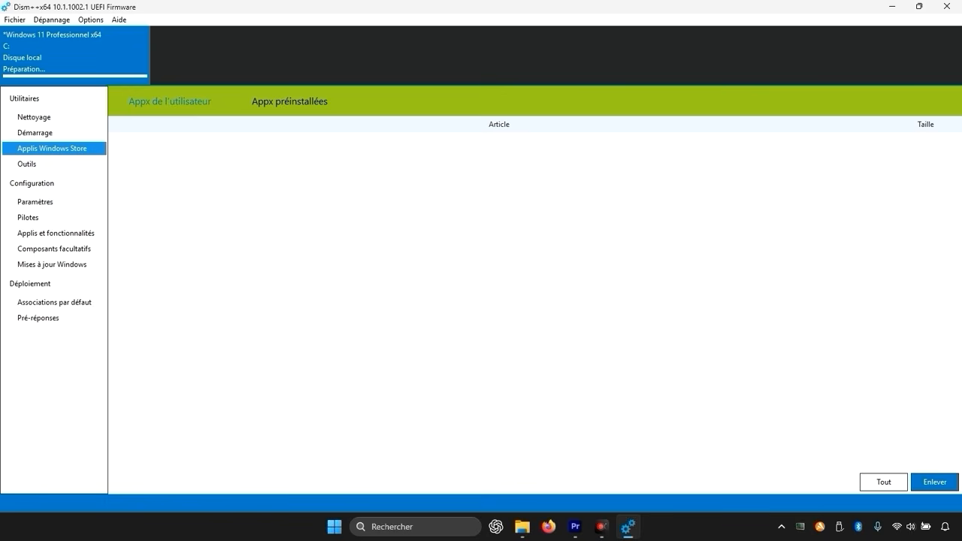
left_click(28, 164)
left_click(41, 149)
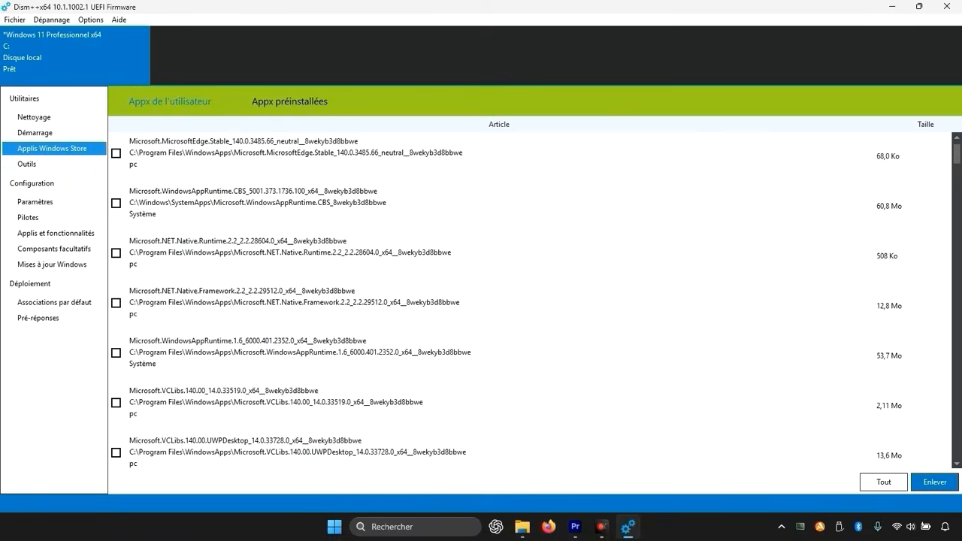
scroll(451, 252, "down", 2)
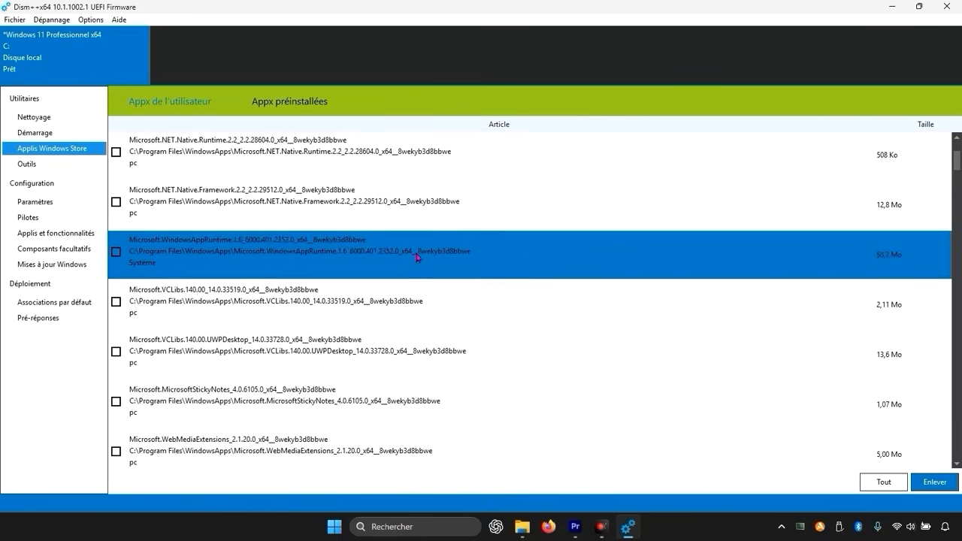
scroll(316, 271, "up", 2)
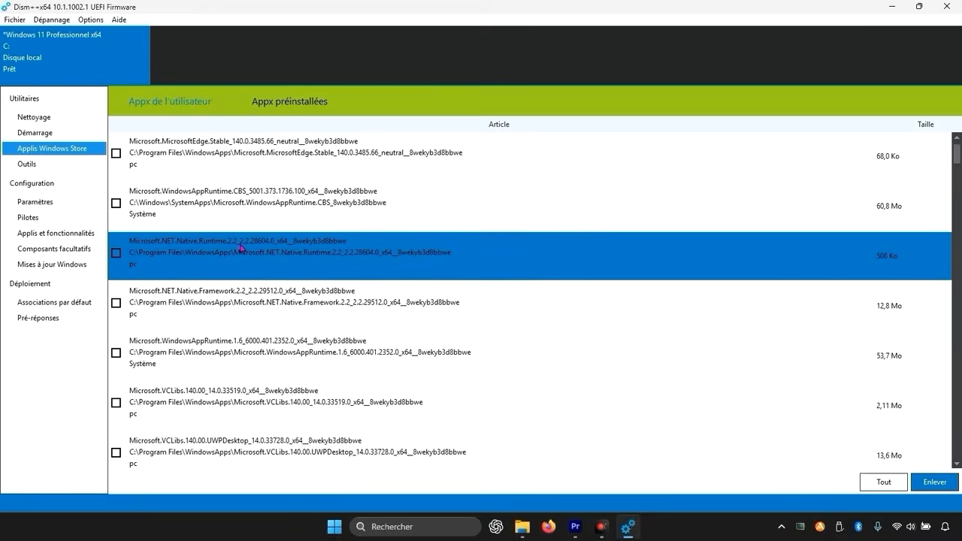
left_click(57, 166)
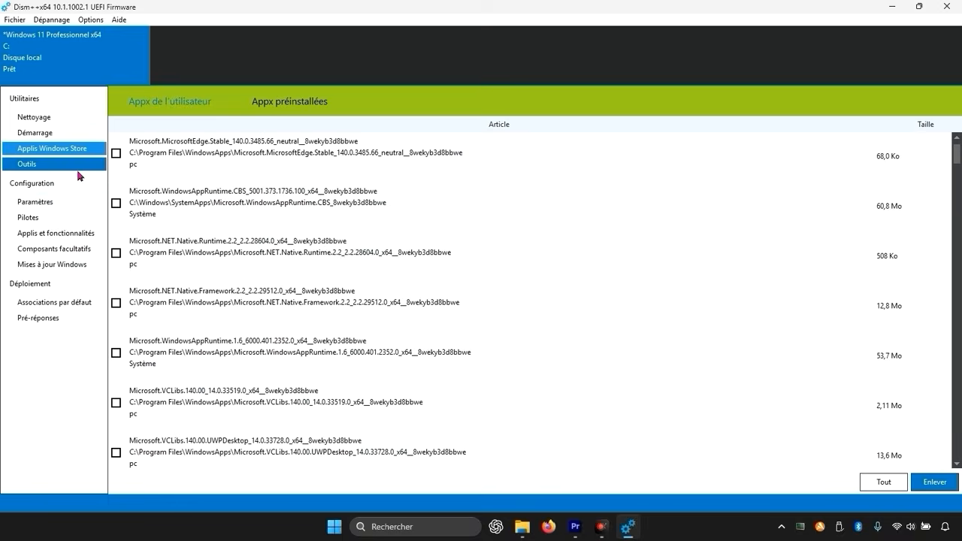
In Paramètres, under Menus contextuels, disable « Ouvrir en tant que dispositif portable » for disks and « Nouveau > Contact » for folders.
left_click(40, 203)
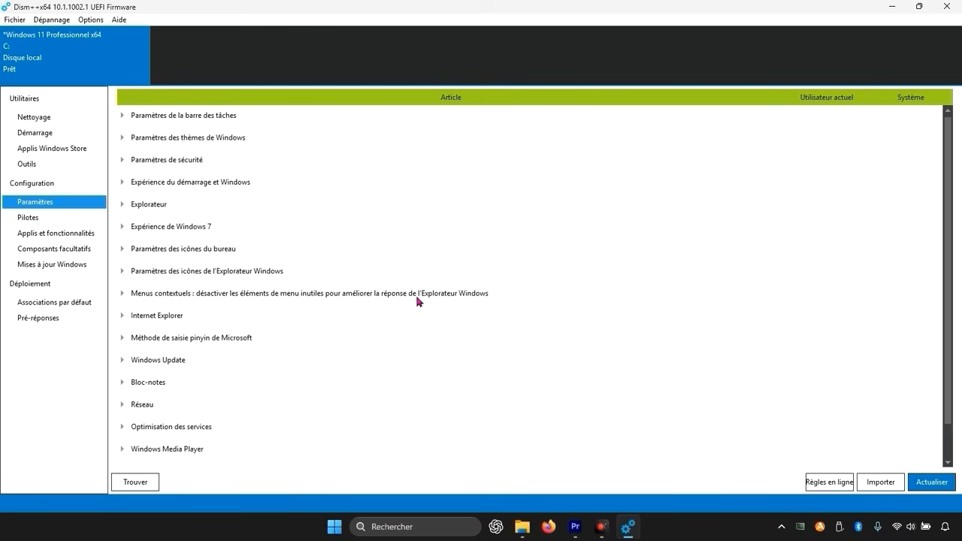
left_click(120, 294)
scroll(286, 300, "down", 2)
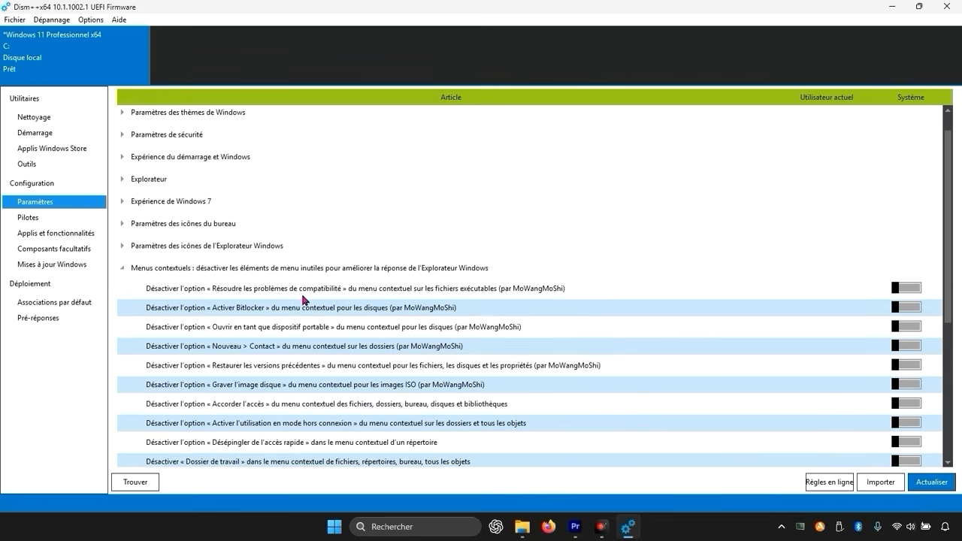
scroll(304, 300, "down", 1)
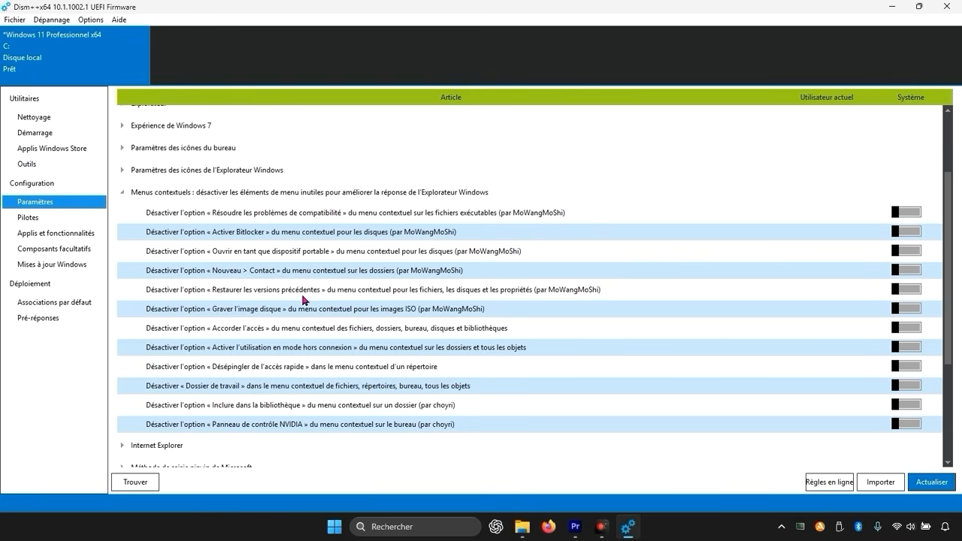
scroll(499, 295, "up", 1)
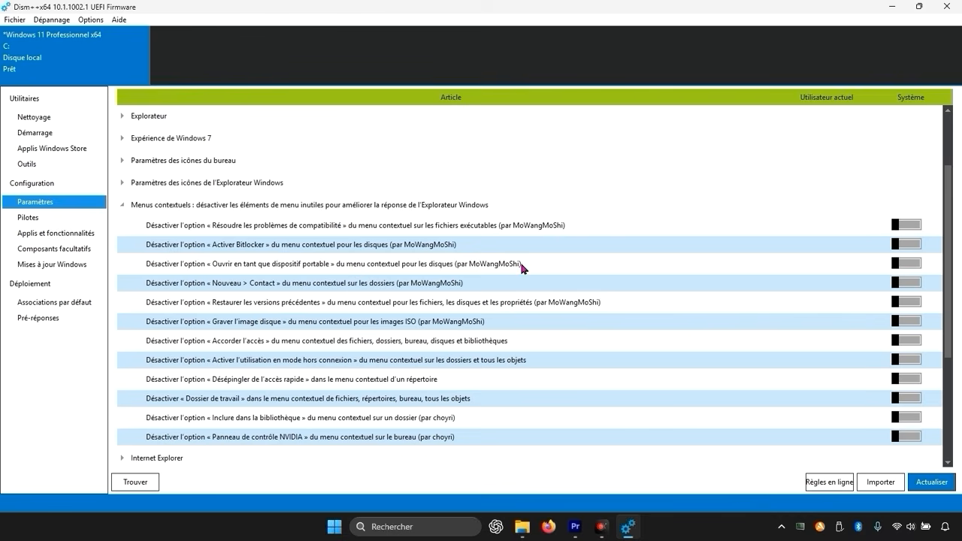
left_click(908, 264)
left_click(918, 286)
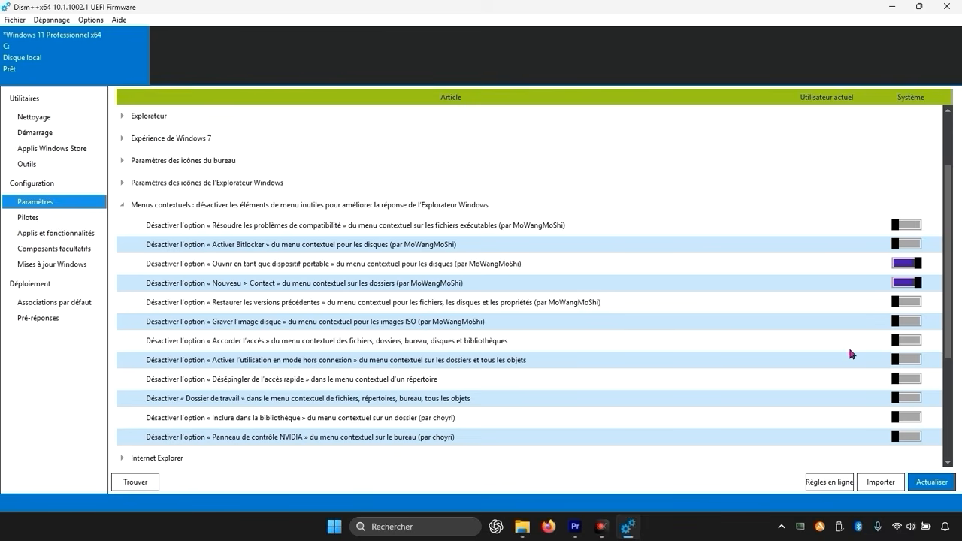
Disable the context-menu entries « Graver l'image disque », « Activer l'utilisation en mode hors connexion », « Dossier de travail » and « Inclure dans la bibliothèque ».
left_click(908, 326)
left_click(916, 364)
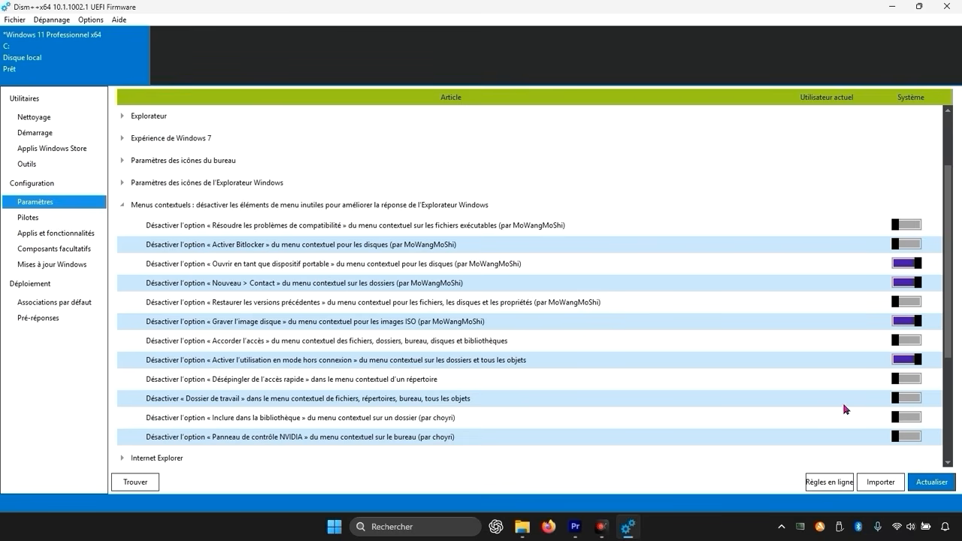
left_click(907, 400)
left_click(906, 418)
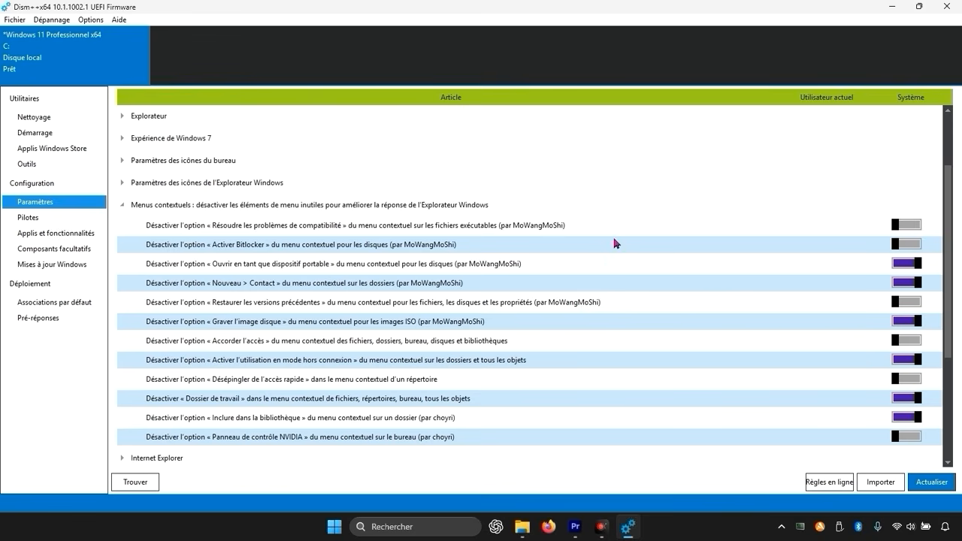
Refresh the Paramètres list and minimize the Dism++ window.
scroll(744, 376, "down", 1)
left_click(934, 485)
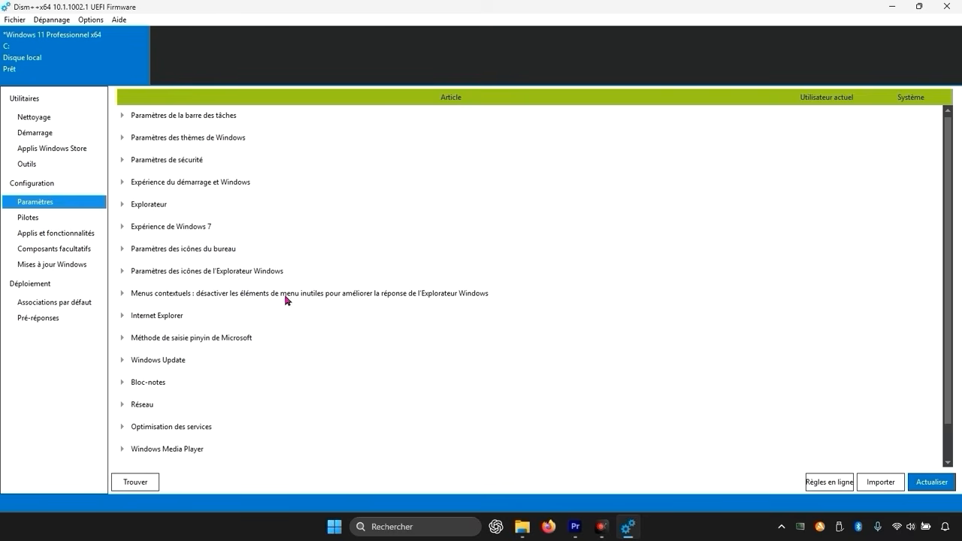
left_click(894, 9)
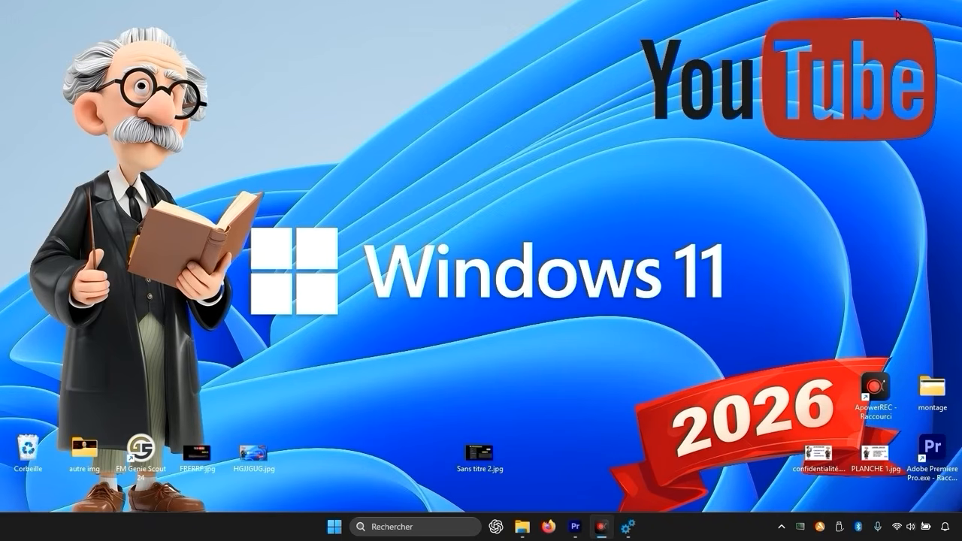